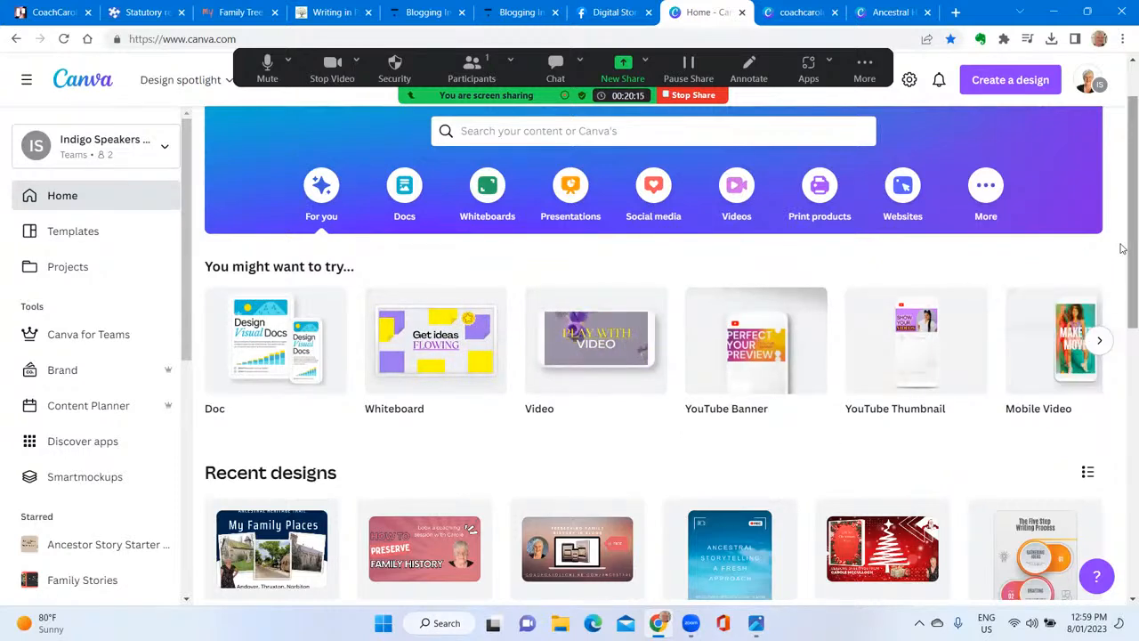
Browse the list of design types available for creating a new design, down to Book Cover
drag(1122, 248, 1122, 206)
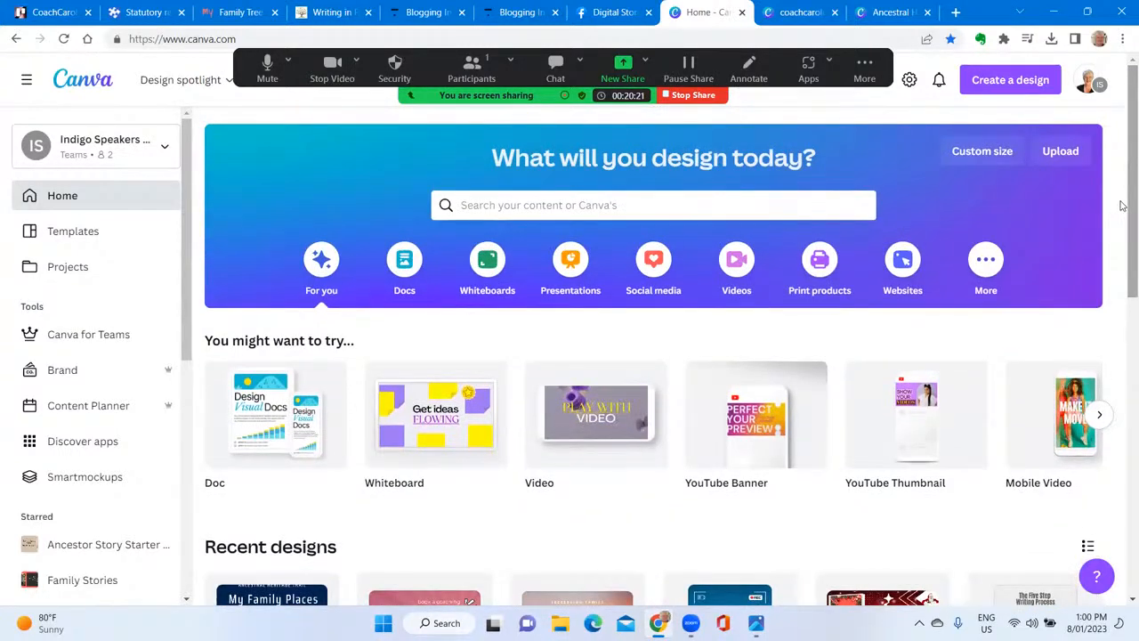
click(1000, 81)
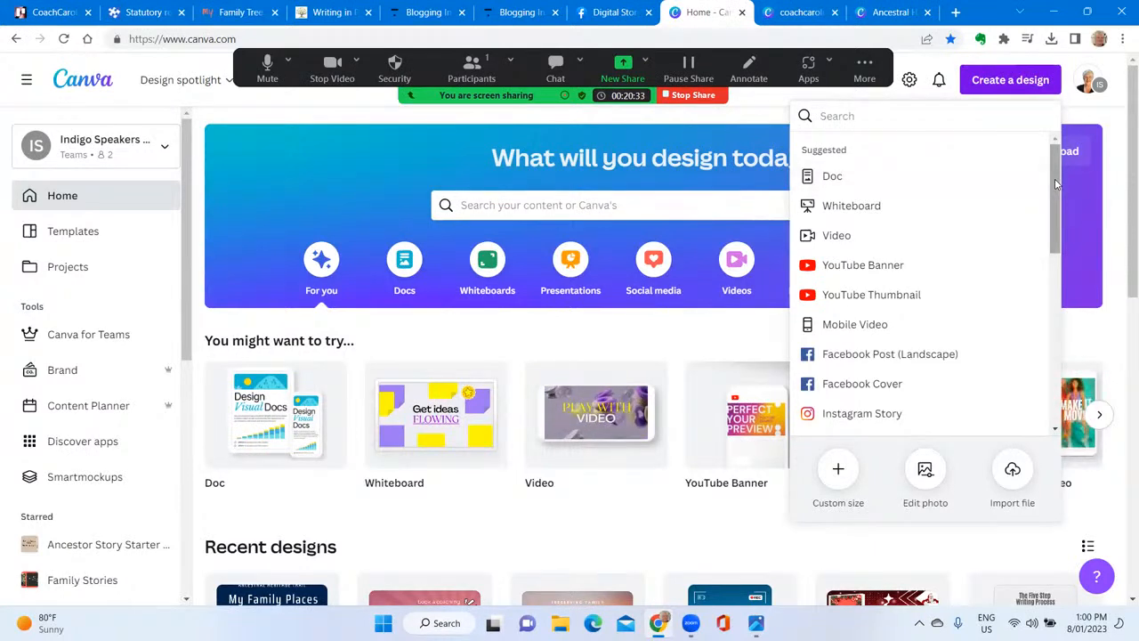
drag(1053, 181, 1046, 342)
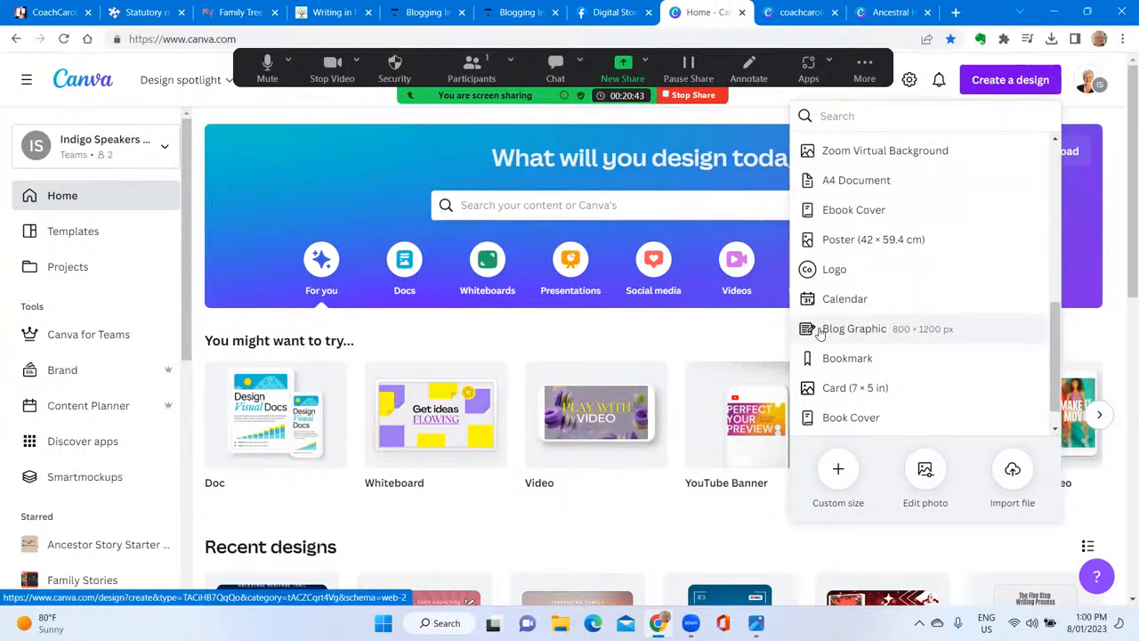
Add a third page to the open blog graphic design and apply the "How to Start a Travel Blog" template to it
click(796, 15)
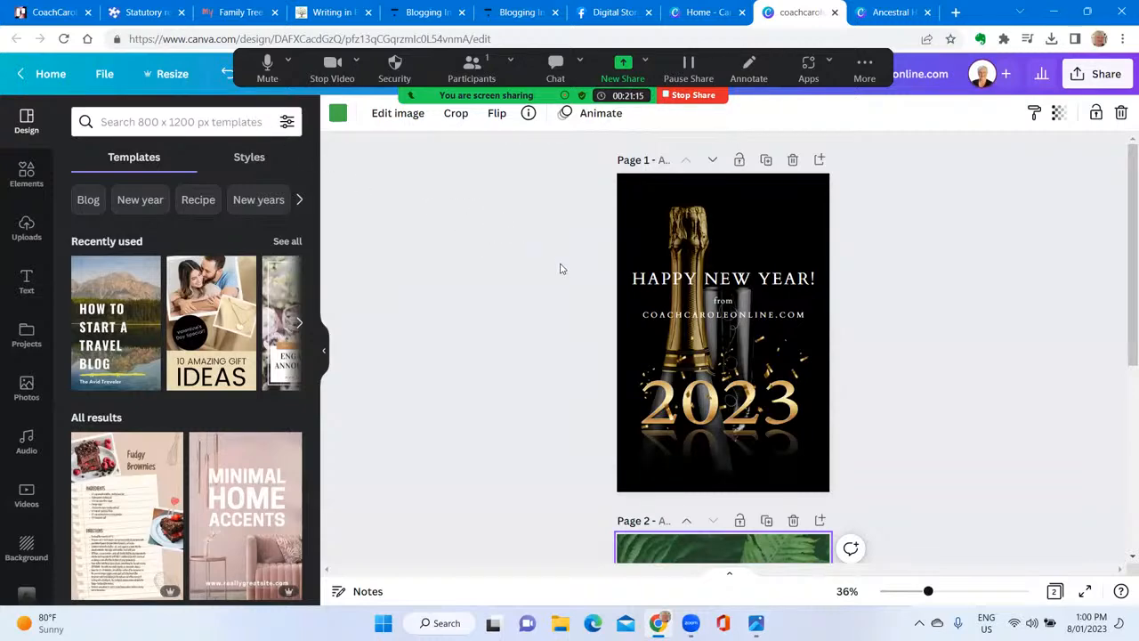
scroll(558, 267, down, 3)
scroll(560, 269, down, 1)
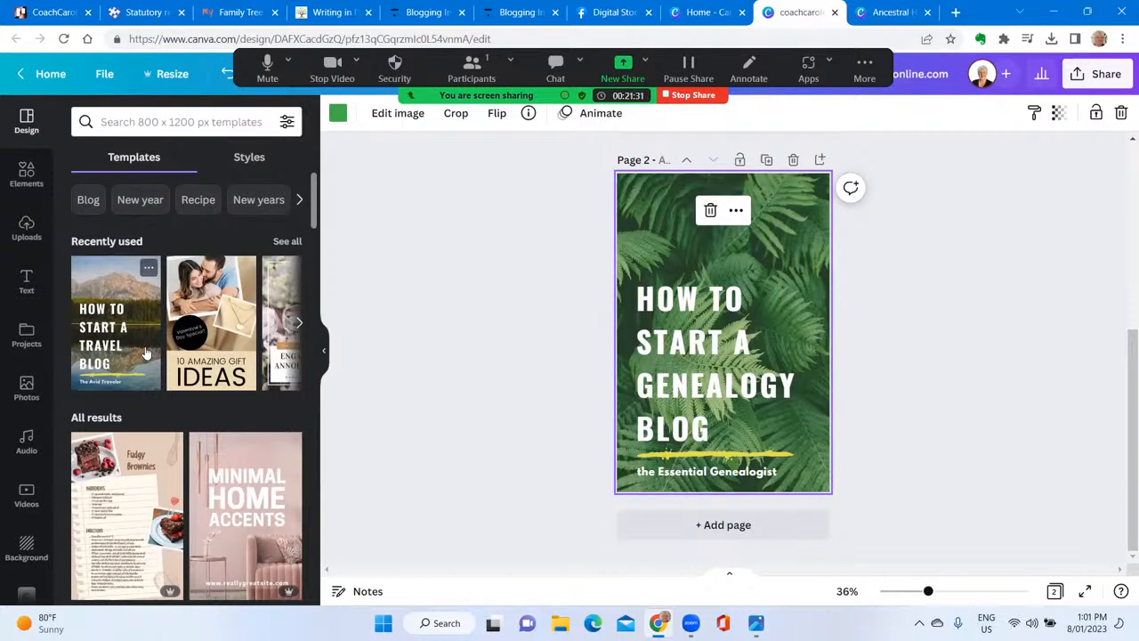
click(719, 525)
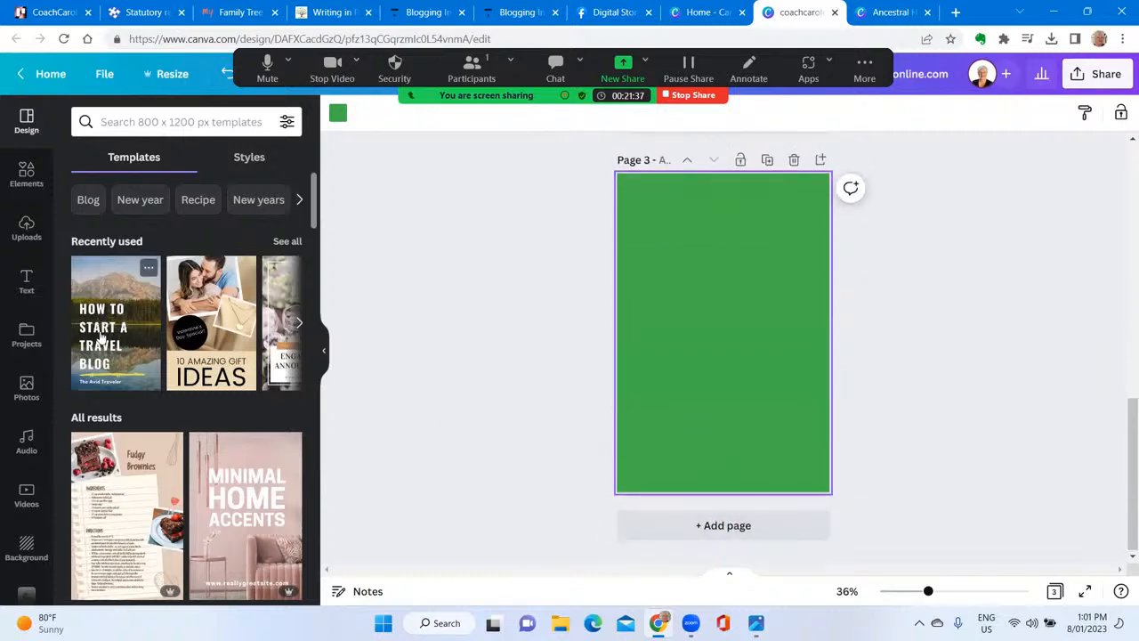
click(115, 318)
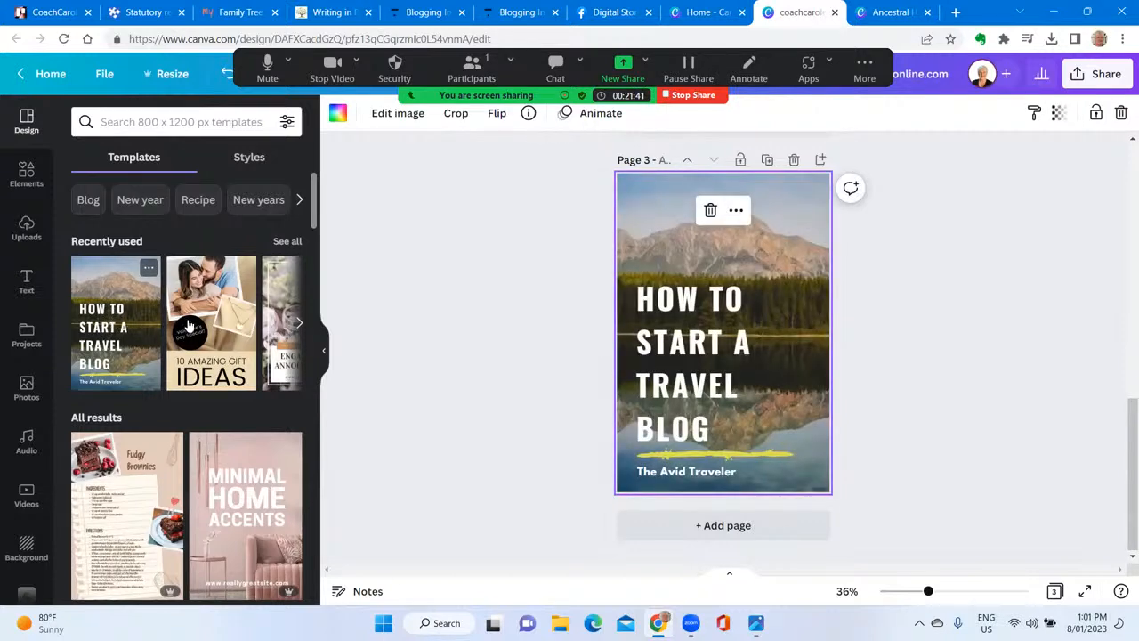
Replace TRAVEL with GENEALOGY in page 3's title, then move the title up and widen its text box so the word fits one line
double_click(667, 392)
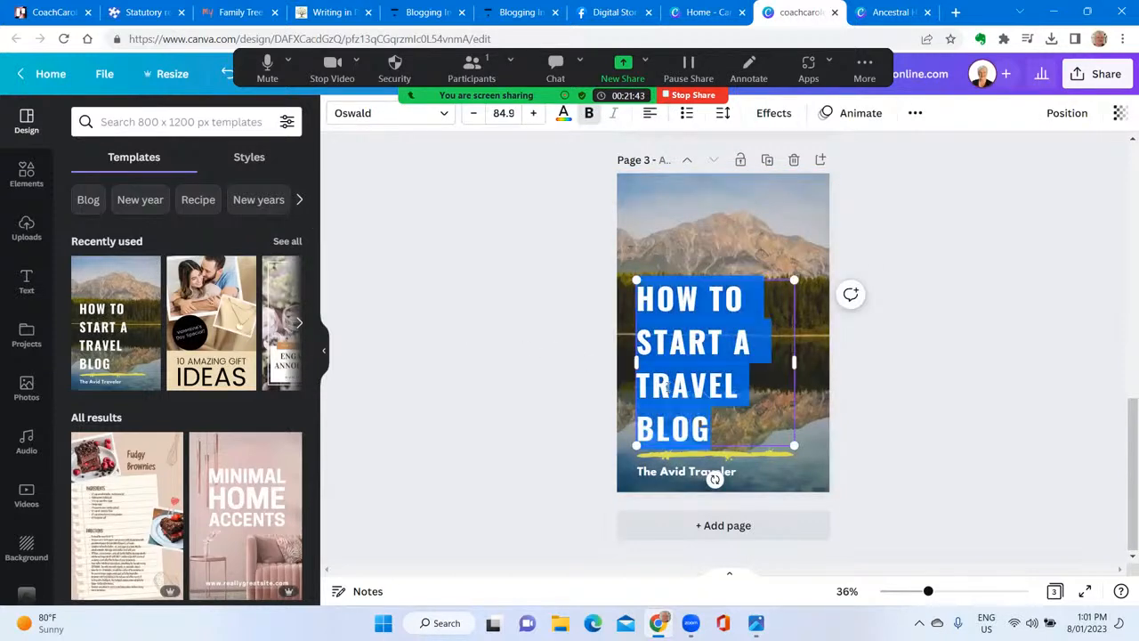
double_click(669, 385)
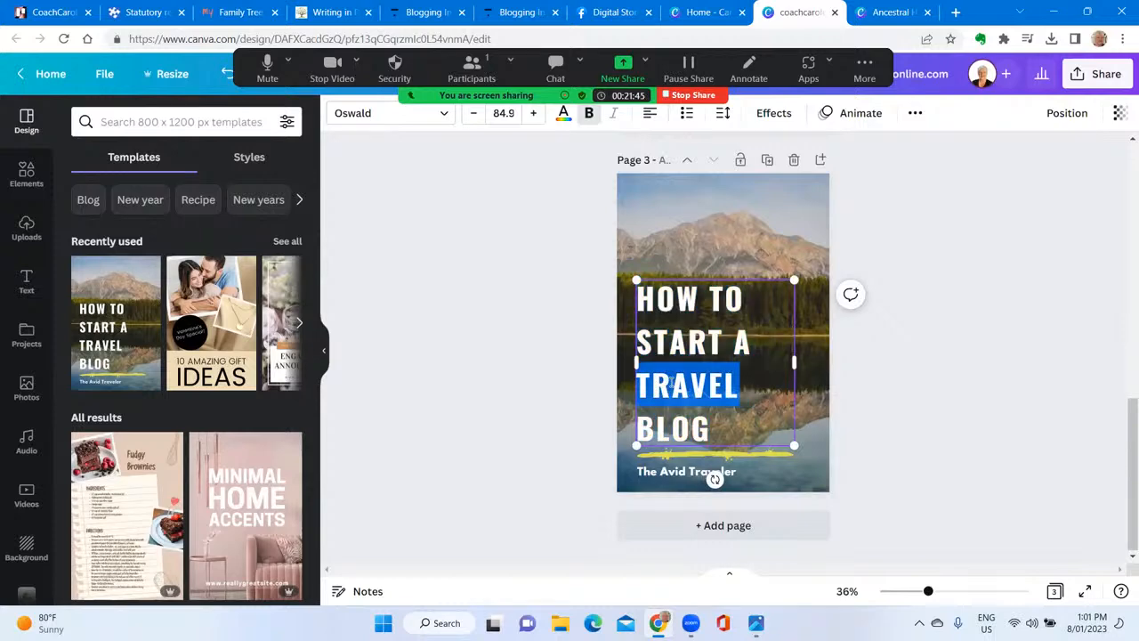
text(GENEALOGY)
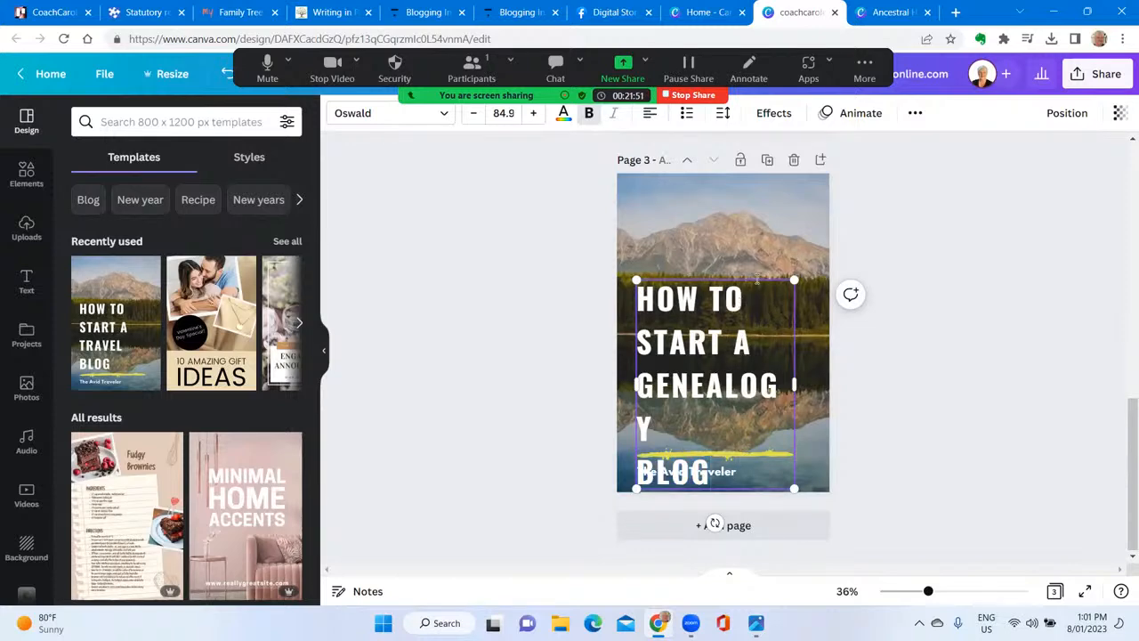
drag(763, 281, 762, 233)
drag(796, 336, 811, 336)
Replace the byline under the yellow line with "The Essential Genealogist" and widen its text box to fit on one line
click(732, 478)
click(734, 477)
text(The Essential Genealogist)
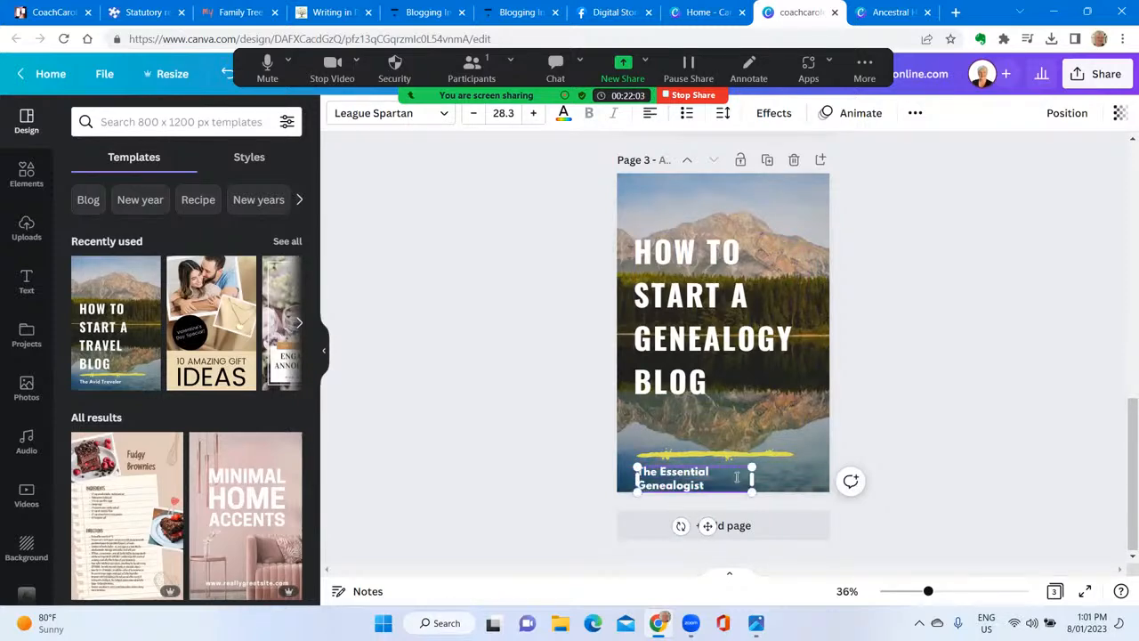
drag(757, 481, 805, 478)
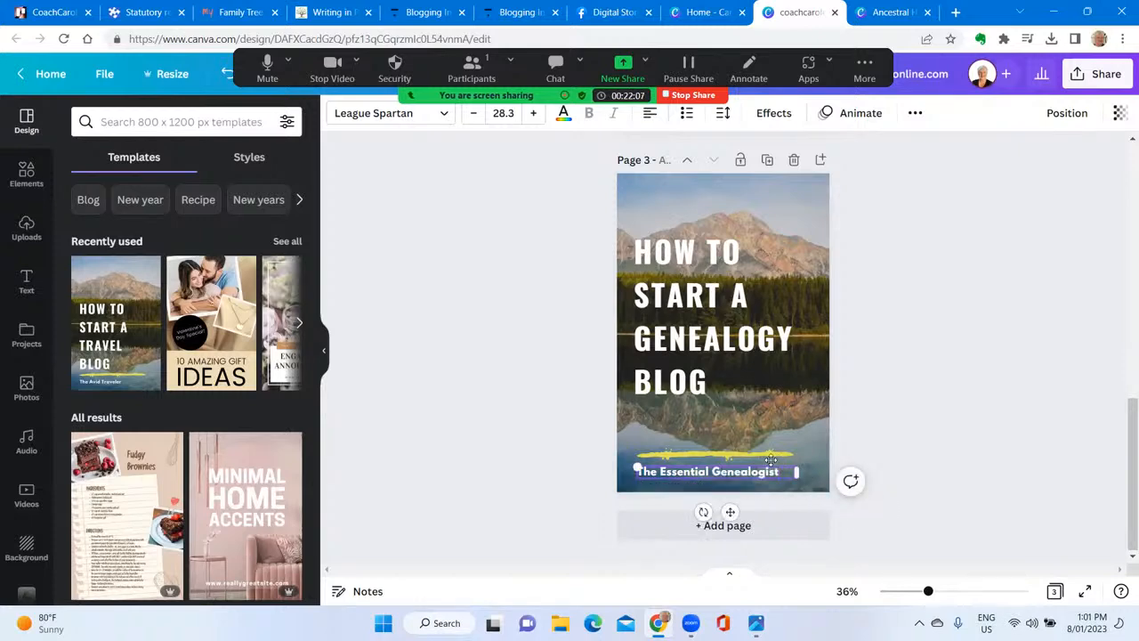
Try the light blue watery background on page 3, then replace it with the dark teal starry sky background
click(647, 196)
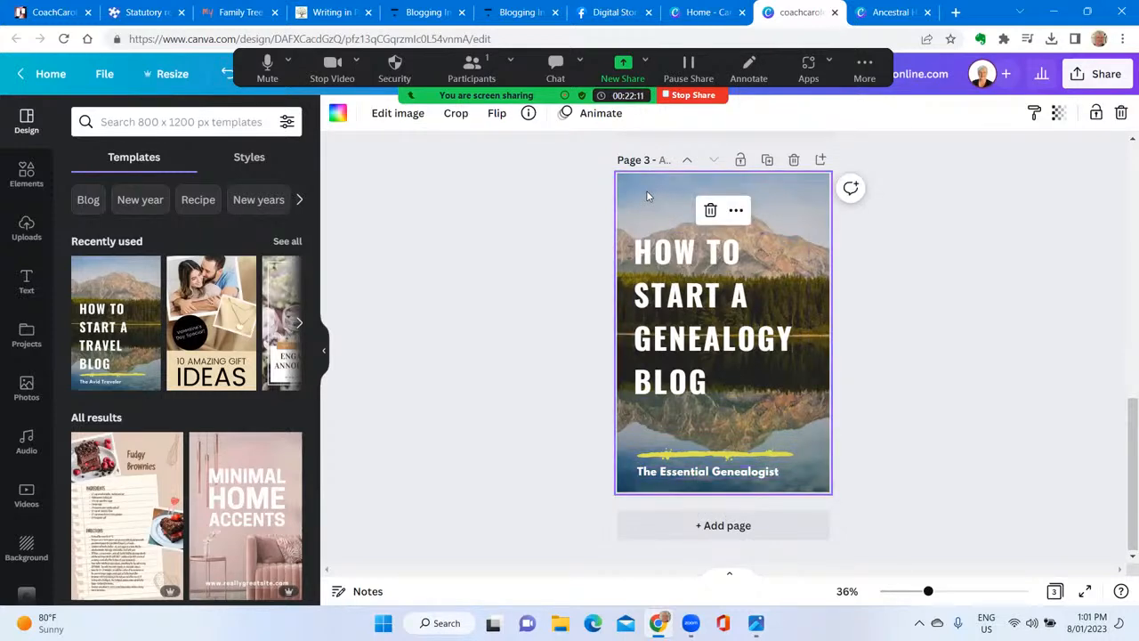
click(23, 559)
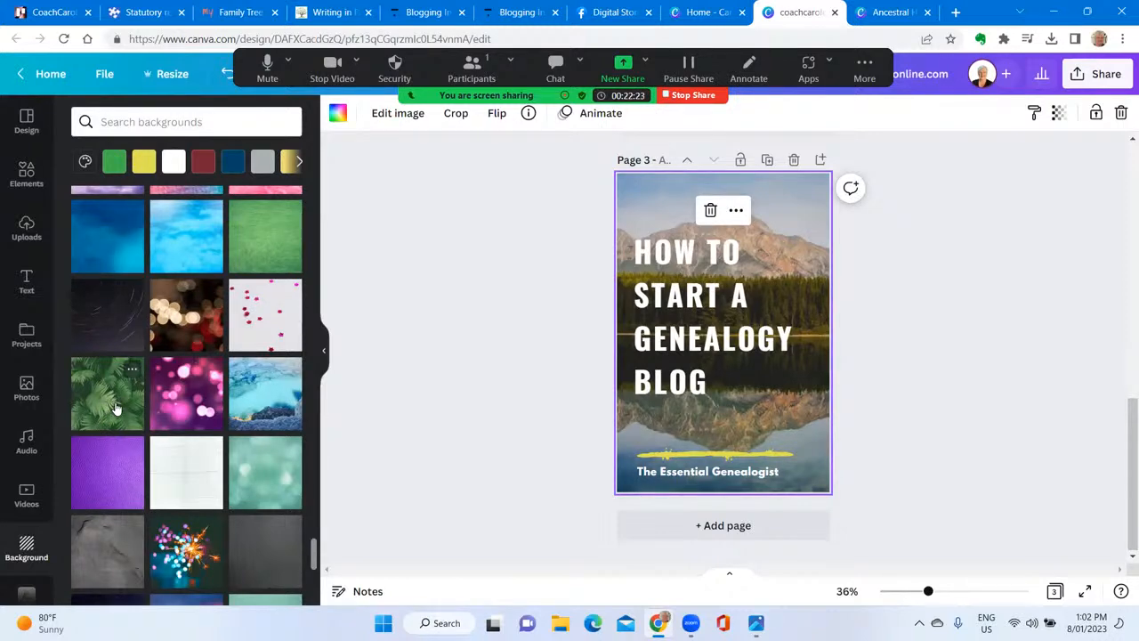
click(192, 261)
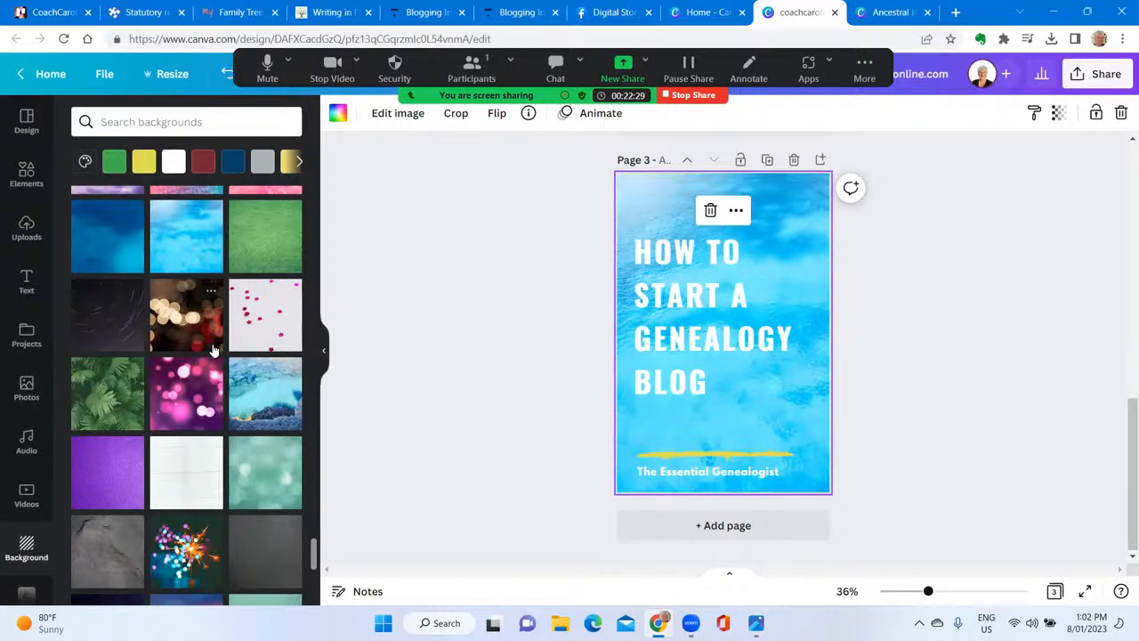
scroll(203, 303, down, 3)
scroll(211, 352, down, 2)
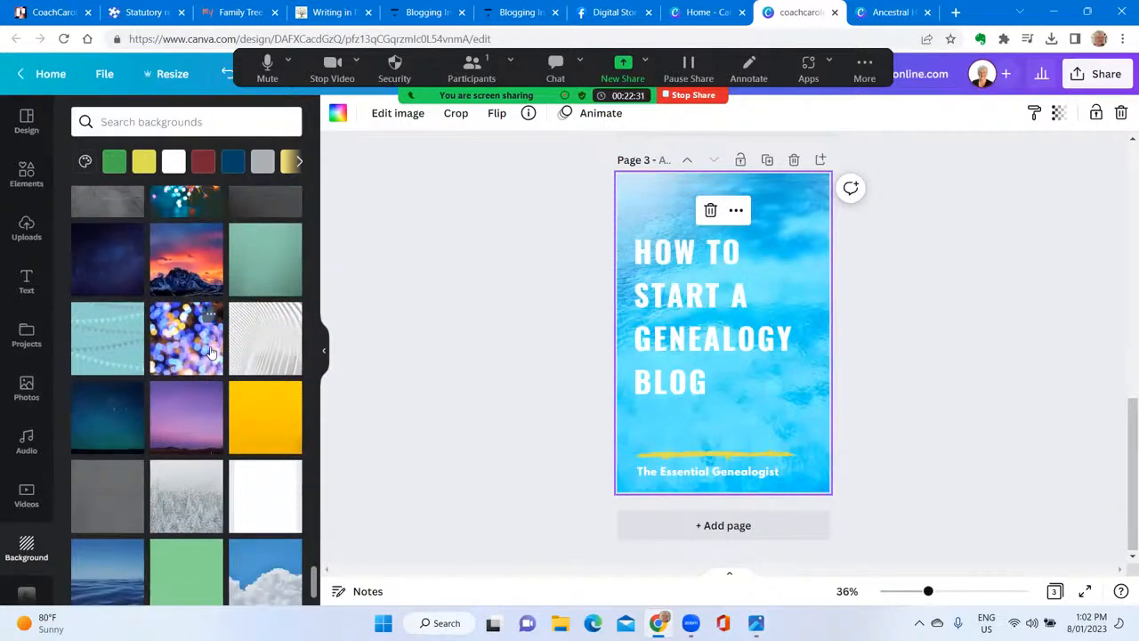
click(100, 436)
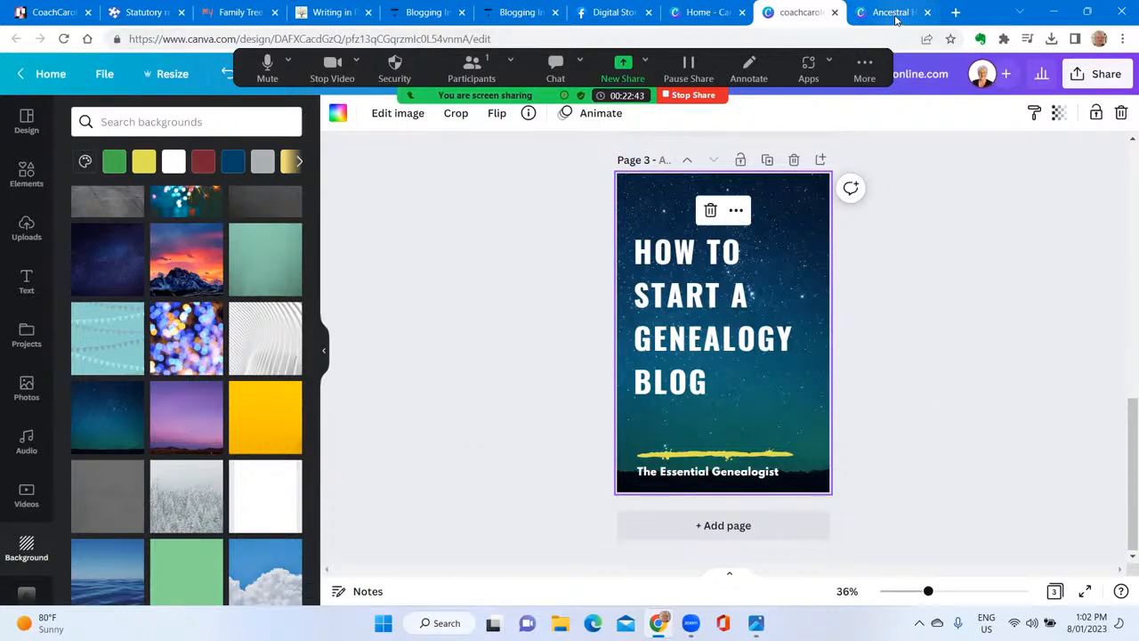
Switch to the Ancestral Stories 2023 design and remove the stone building photo from the left frame on page 3
click(894, 14)
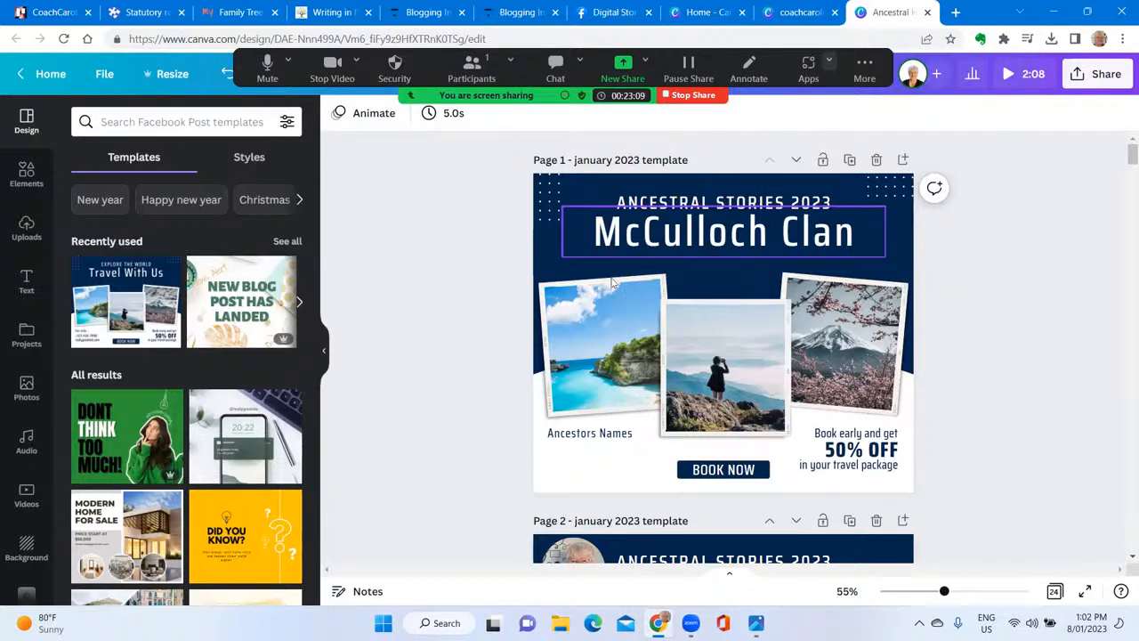
scroll(480, 305, down, 3)
scroll(480, 305, down, 3)
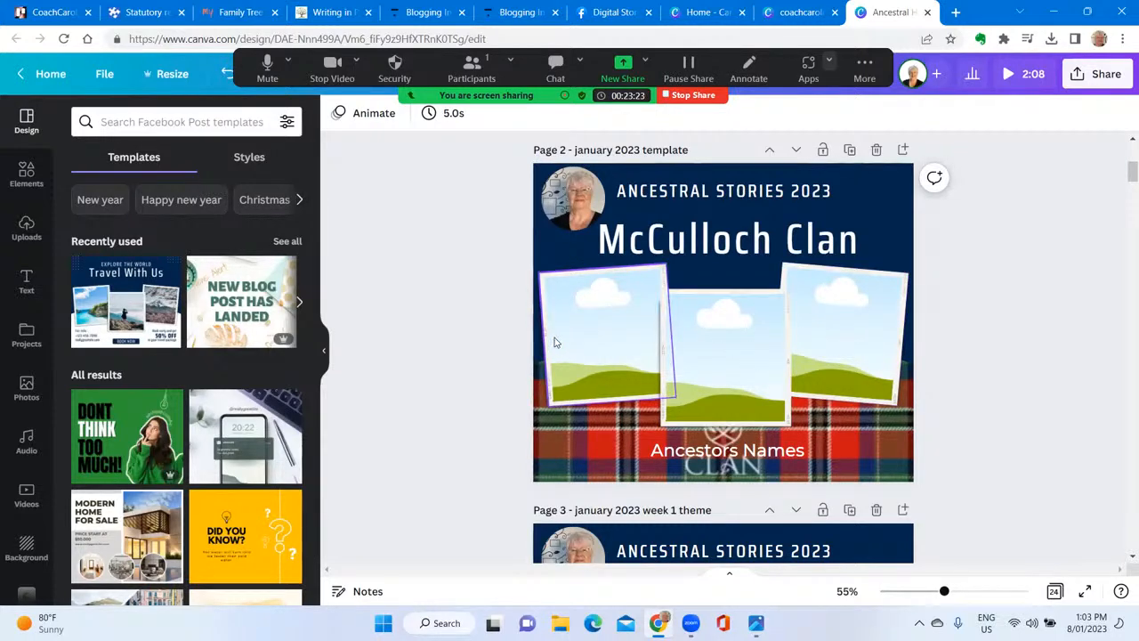
scroll(441, 336, down, 4)
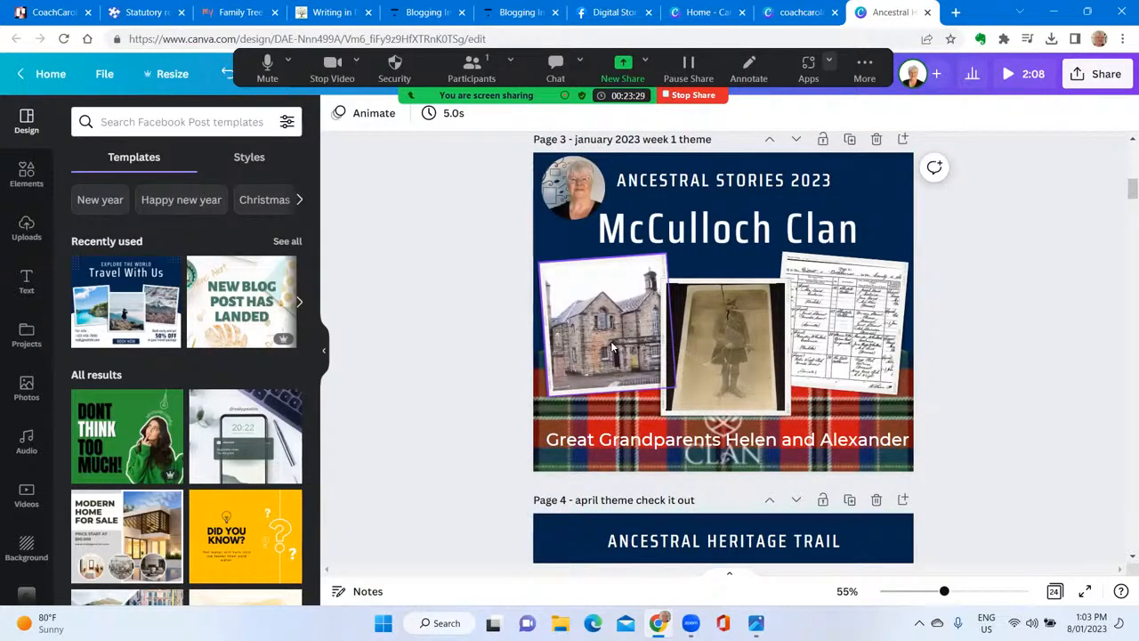
click(611, 342)
key(Delete)
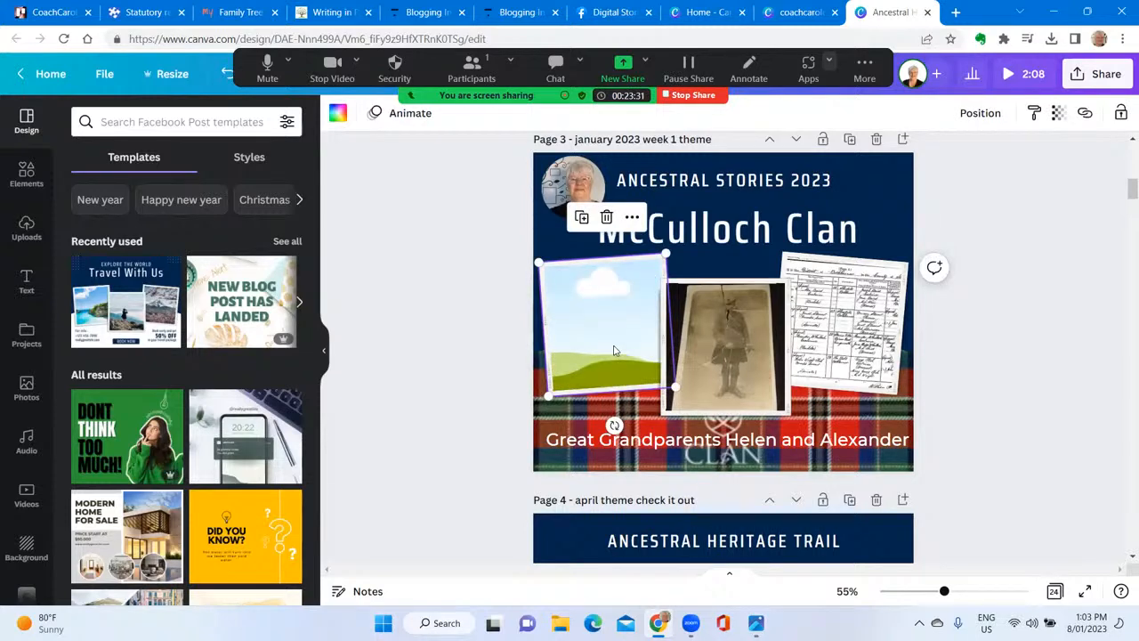
Fill the empty left frame on page 3 with the uploaded photo of the stone building with a tower
click(28, 233)
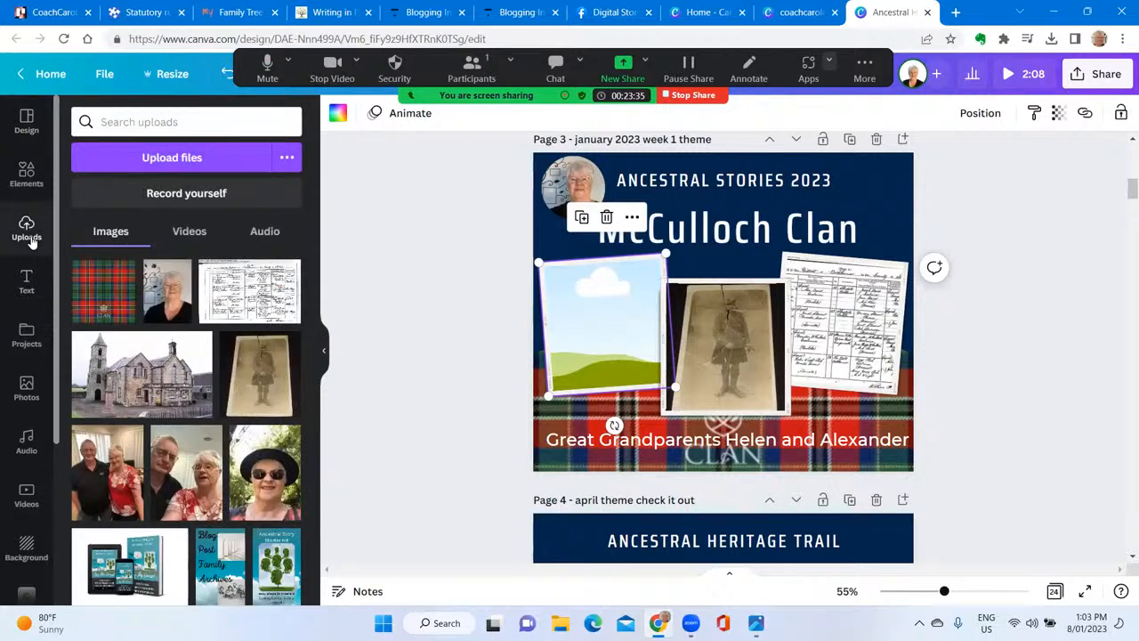
click(143, 385)
drag(751, 328, 618, 351)
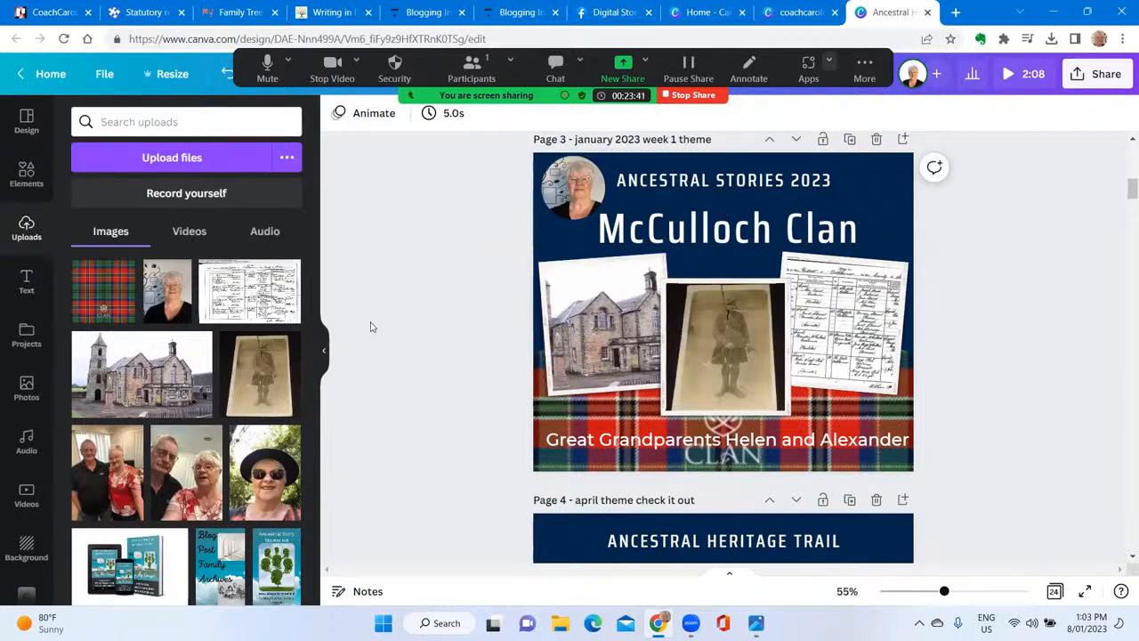